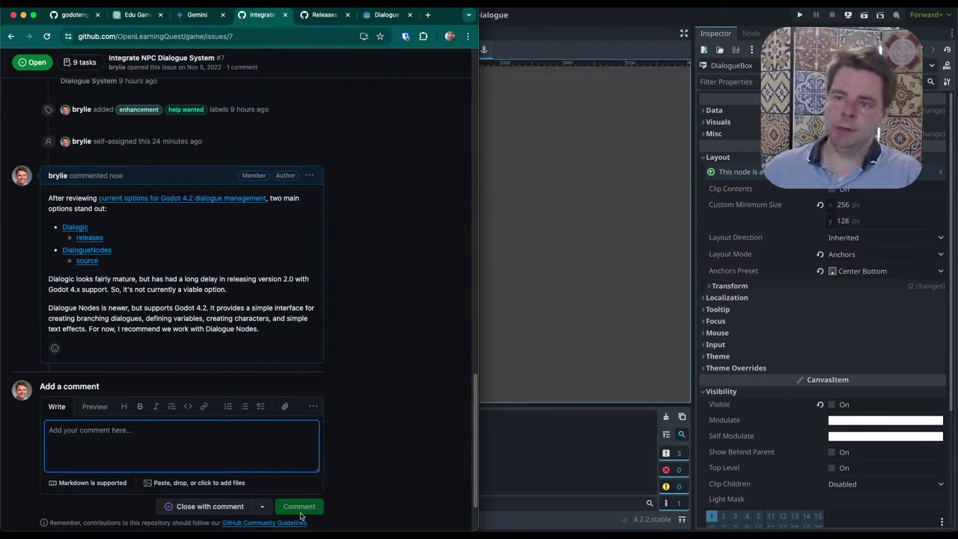
# Bring the Godot editor showing the Open Learning Quest Demo scene in front of the browser
pyautogui.click(578, 17)
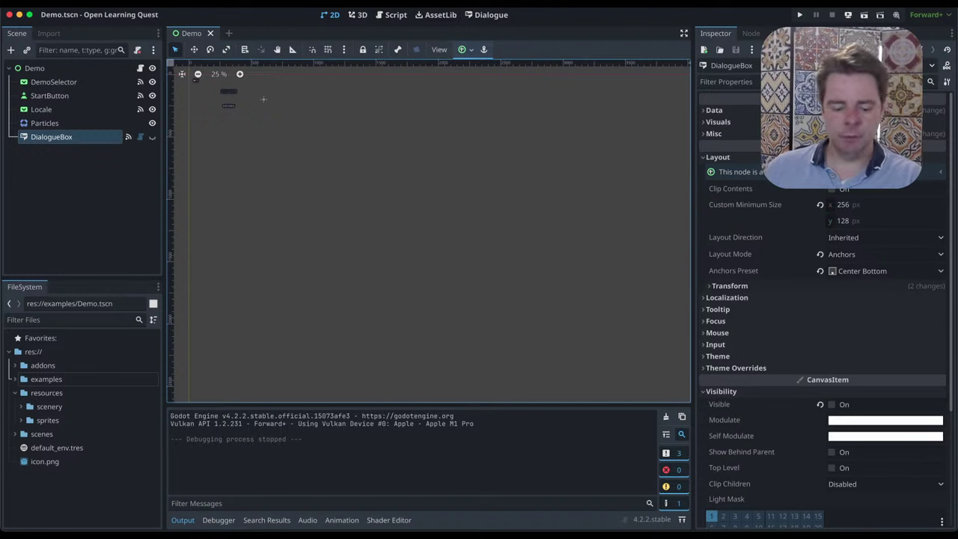
# Switch to the VS Code window showing the project's Explorer files
pyautogui.press('super+Tab')
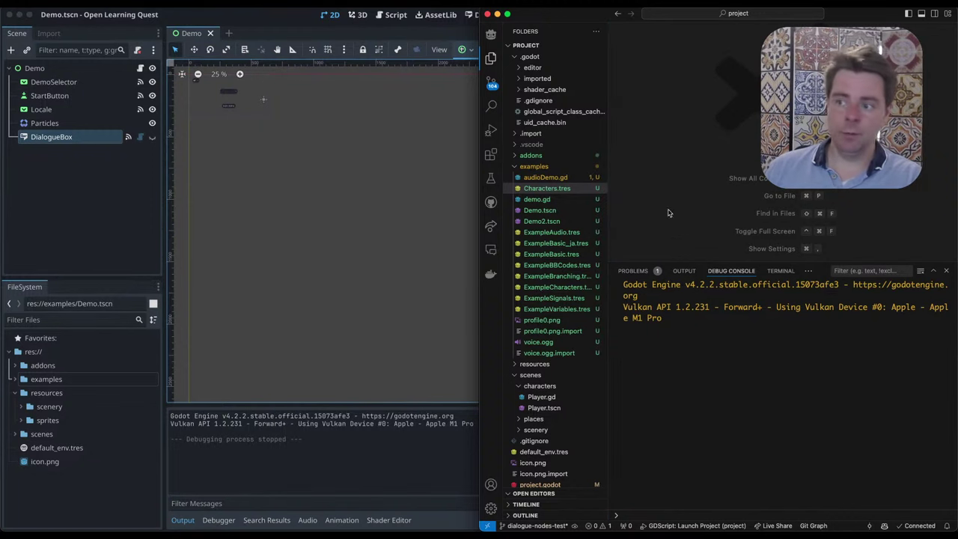
pyautogui.click(251, 18)
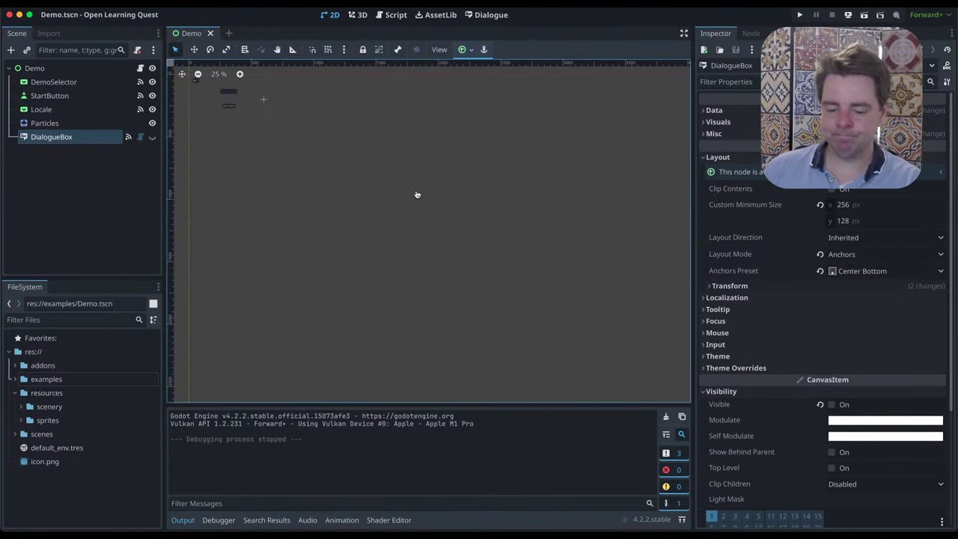
pyautogui.press('super+Tab')
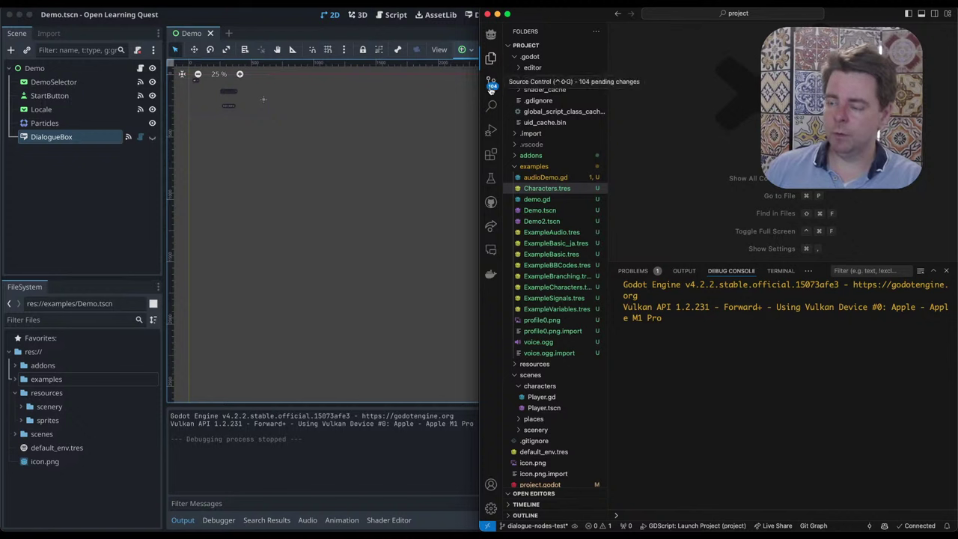
# Show Player.tscn's node tree in the Godot Tools sidebar, collapsing Run and Debug's Variables first
pyautogui.click(492, 129)
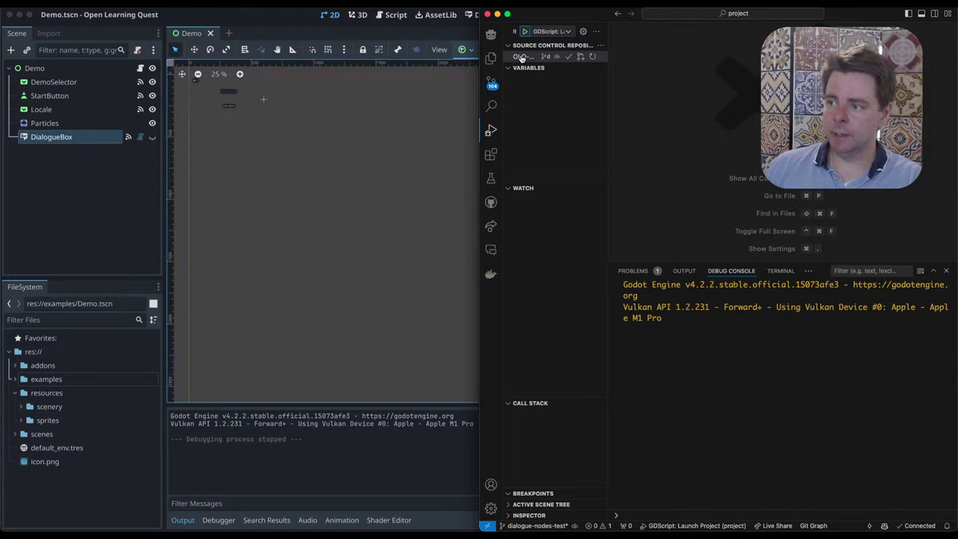
pyautogui.click(509, 70)
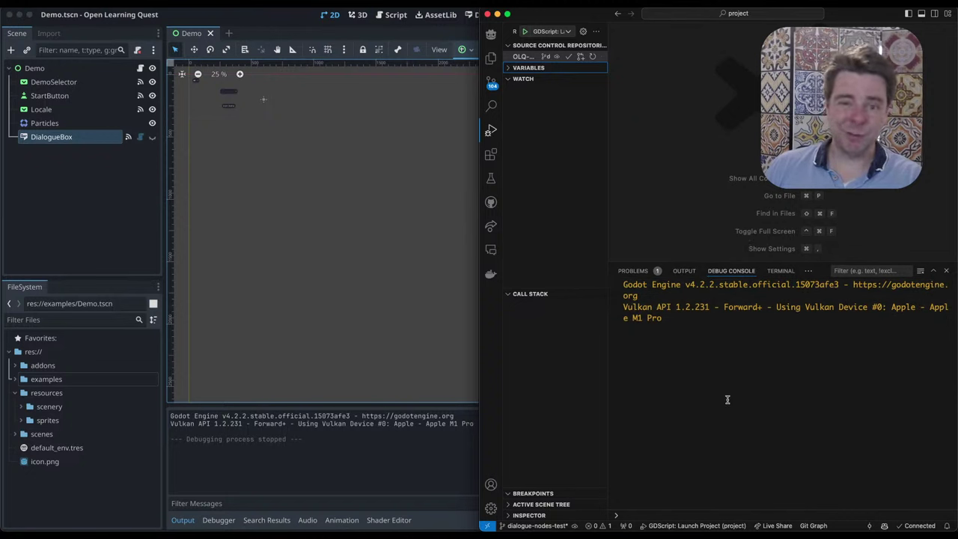
pyautogui.click(491, 36)
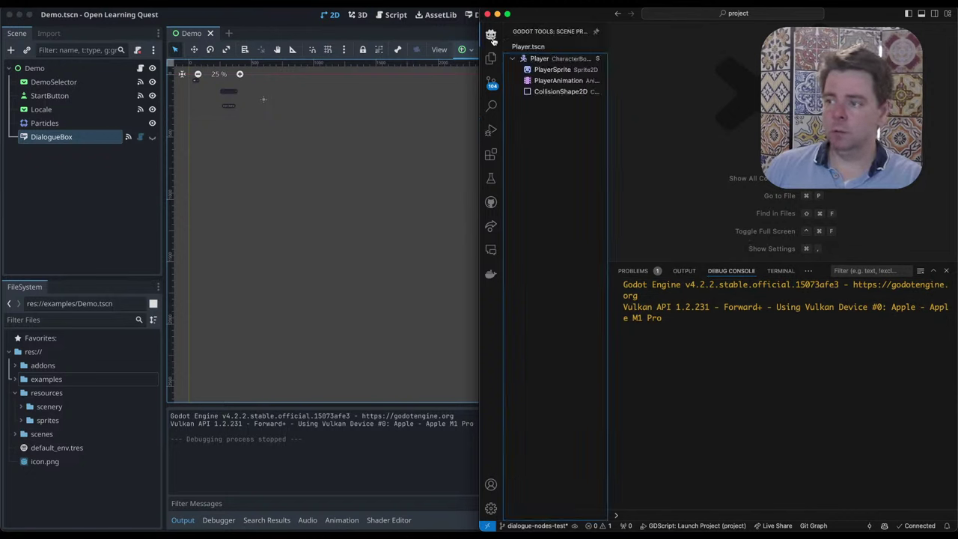
pyautogui.click(554, 70)
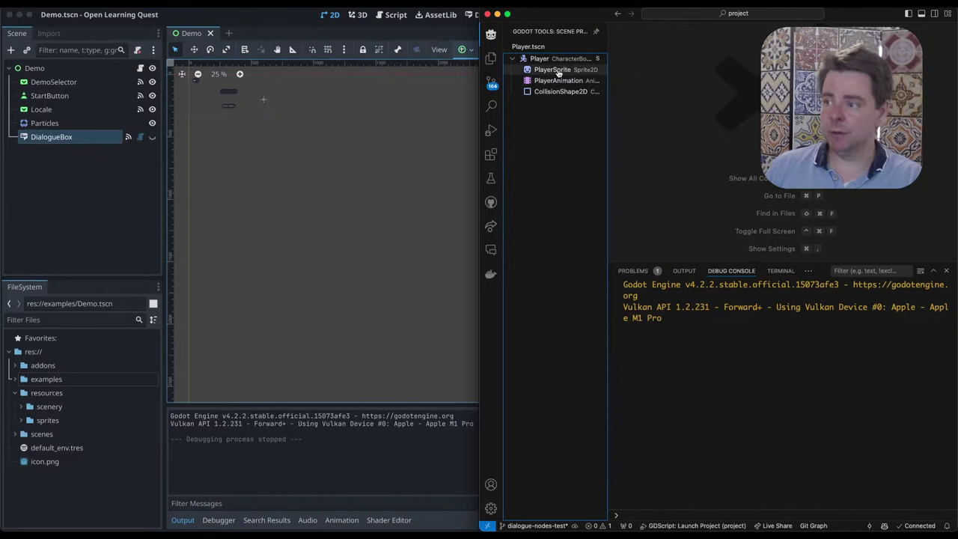
pyautogui.click(934, 13)
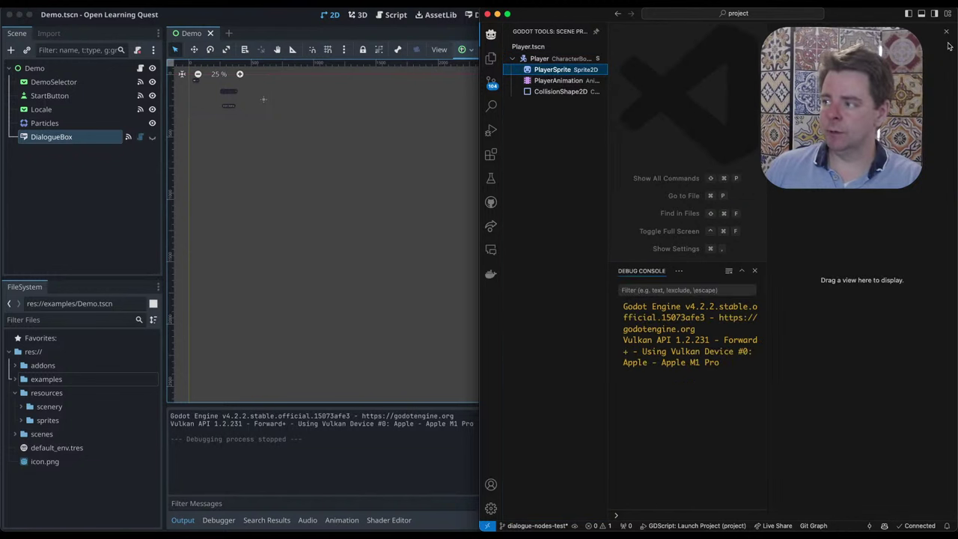
pyautogui.click(947, 32)
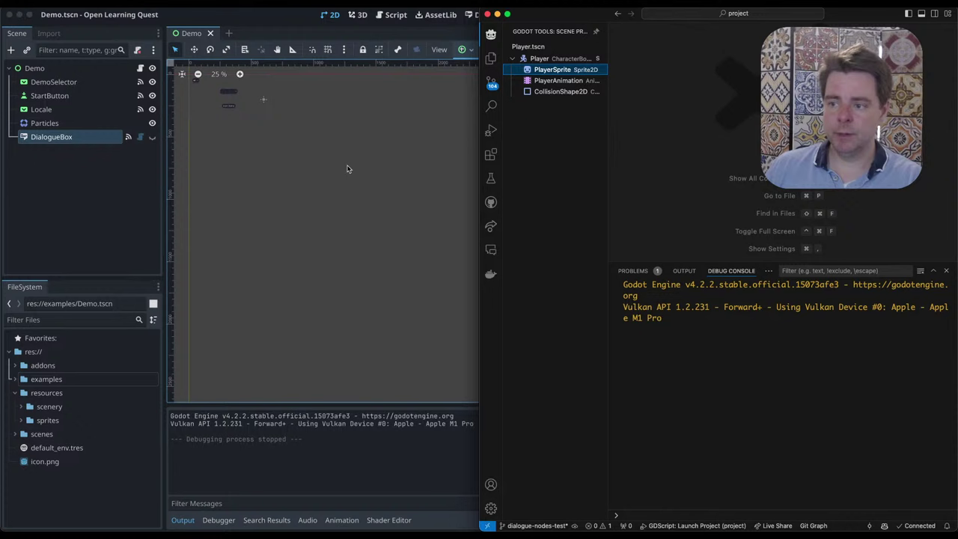
pyautogui.click(432, 127)
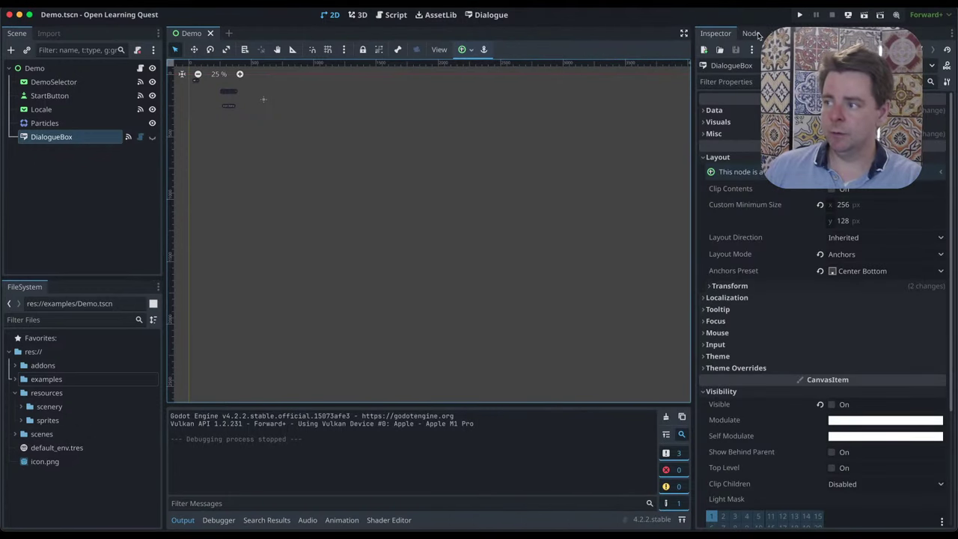
pyautogui.click(752, 34)
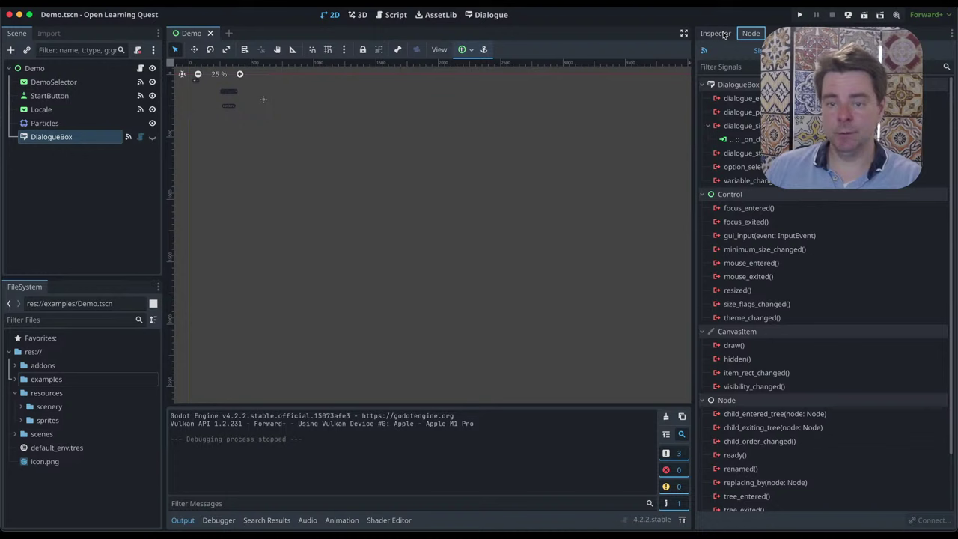
pyautogui.click(720, 33)
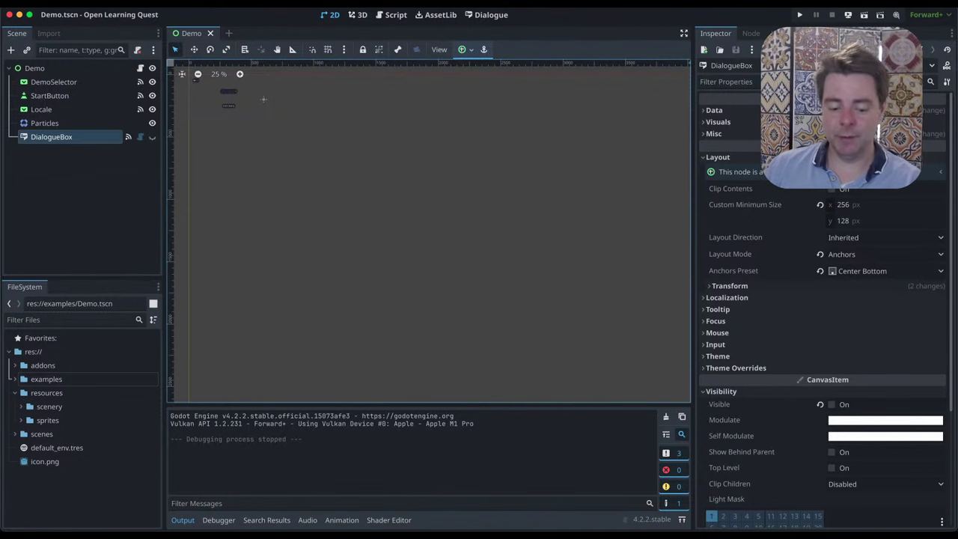
pyautogui.press('super+Tab')
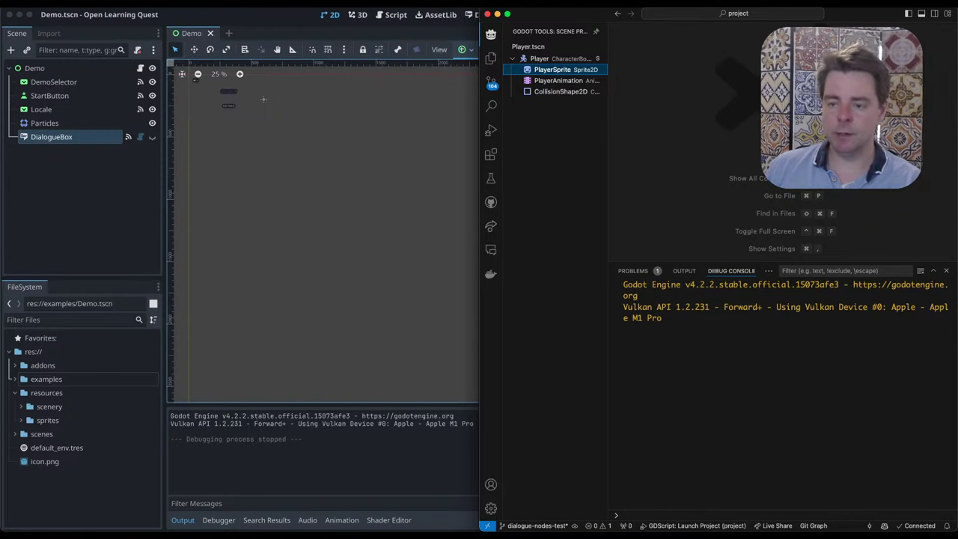
# Switch to GitHub issue #7, Integrate NPC Dialogue System, and scroll through its description
pyautogui.press('super+Tab')
pyautogui.scroll(-2, 412, 233)
pyautogui.scroll(15, 419, 247)
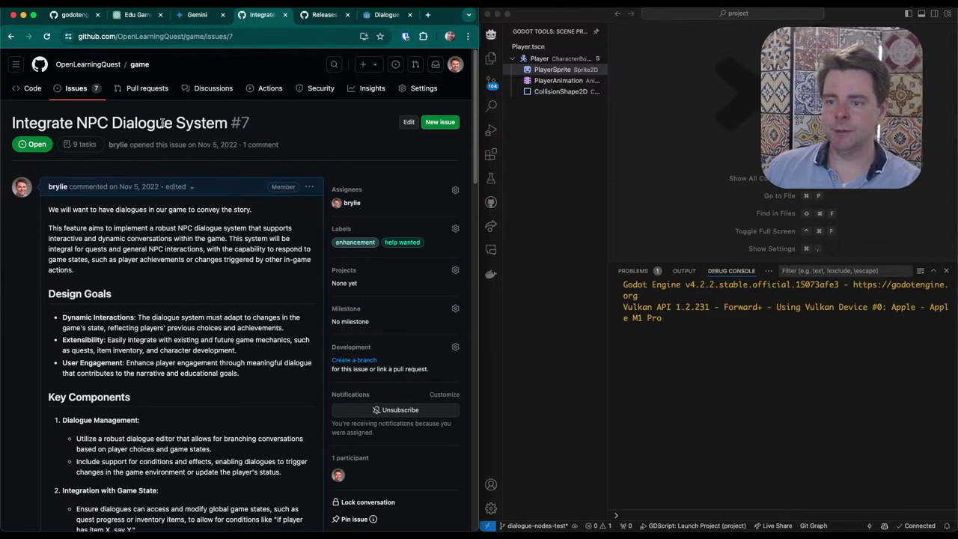
pyautogui.scroll(-5, 217, 257)
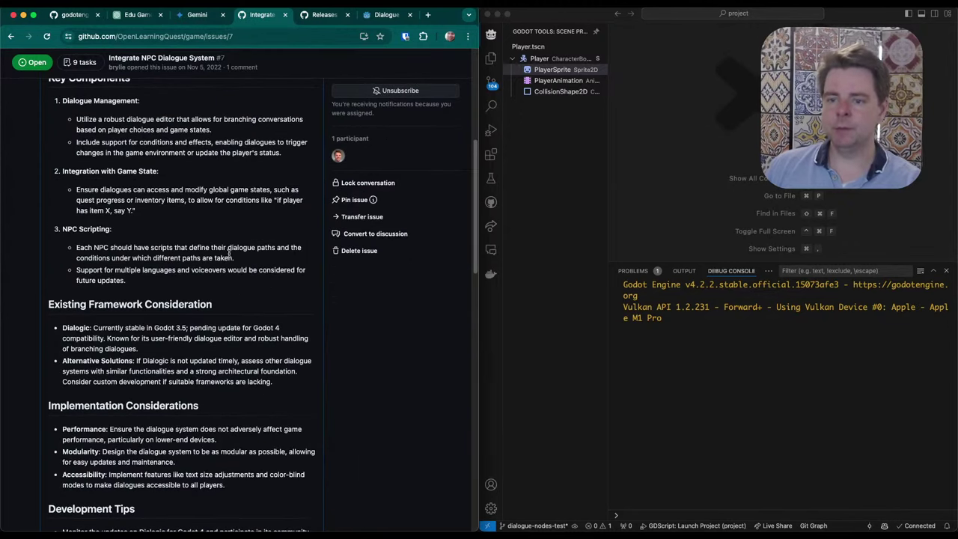
pyautogui.scroll(1, 208, 232)
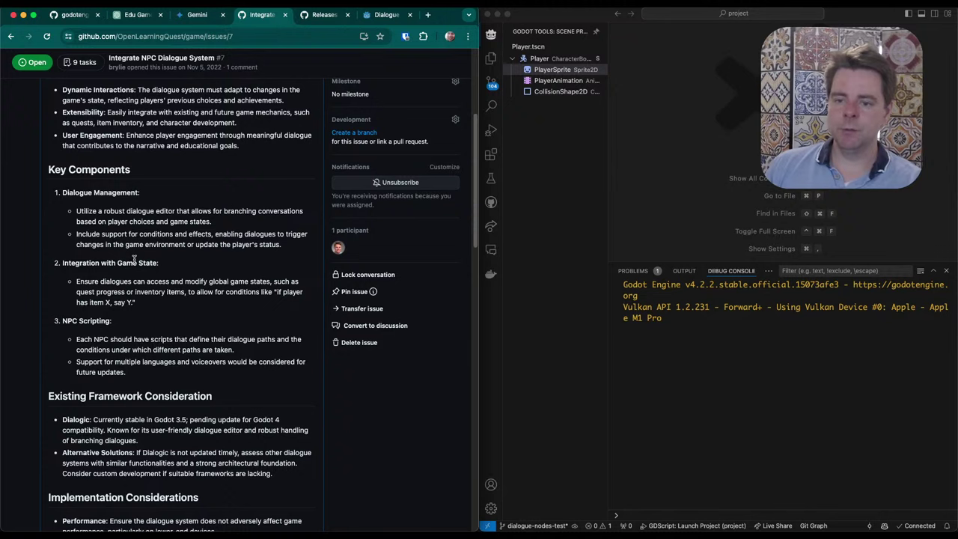
pyautogui.moveTo(118, 263); pyautogui.dragTo(158, 262)
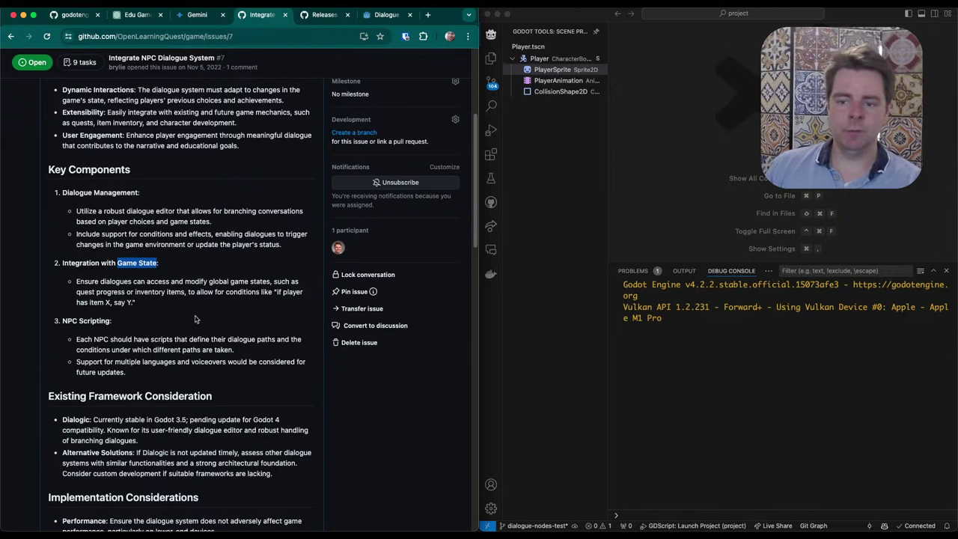
pyautogui.scroll(-1, 192, 316)
pyautogui.scroll(-1, 190, 315)
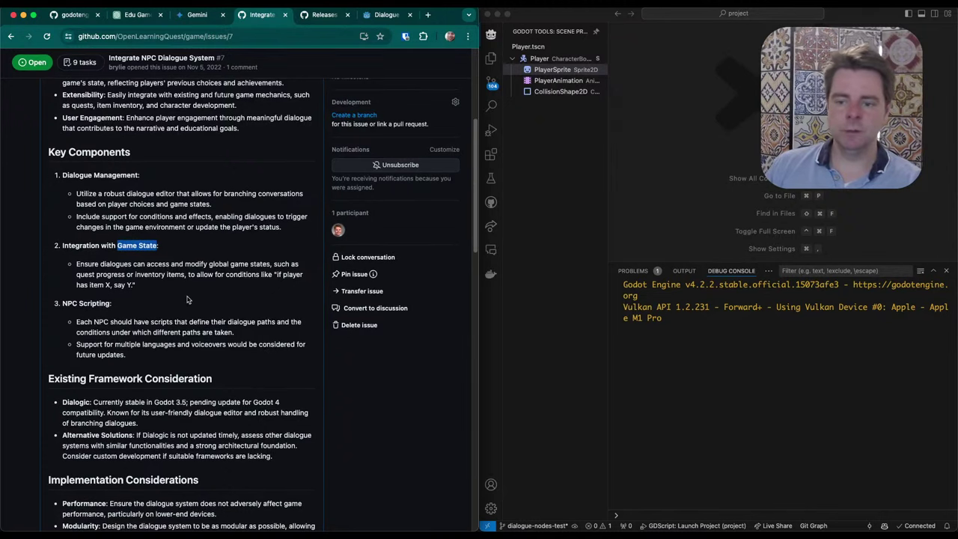
# Highlight 'NPC', 'Dialogic', the Godot 3.5 stability note and the Godot 4 compatibility phrase
pyautogui.doubleClick(102, 321)
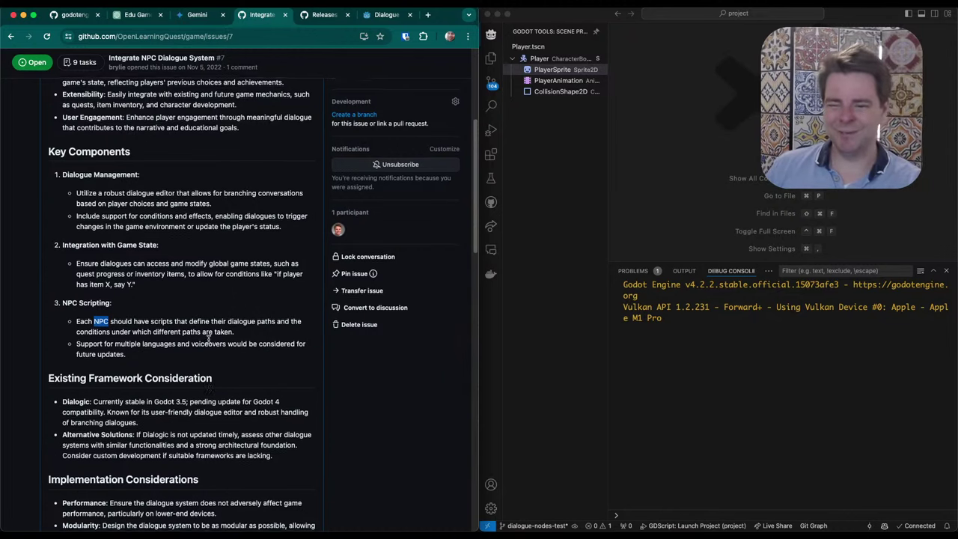
pyautogui.scroll(-2, 210, 334)
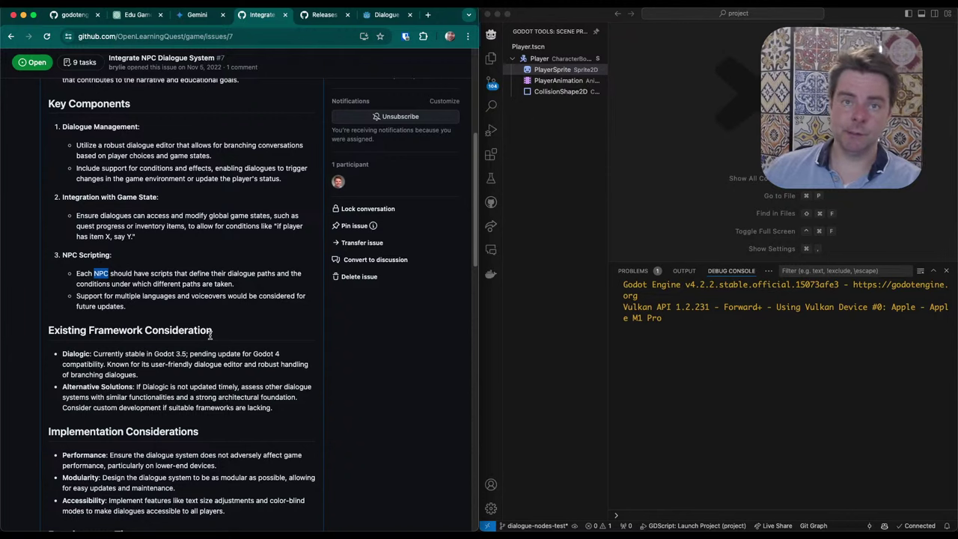
pyautogui.scroll(-4, 210, 335)
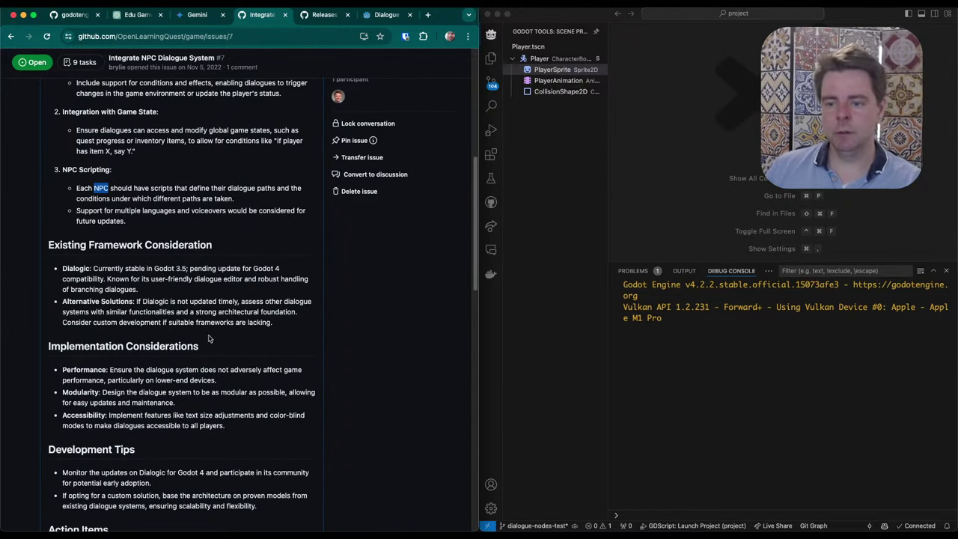
pyautogui.doubleClick(77, 270)
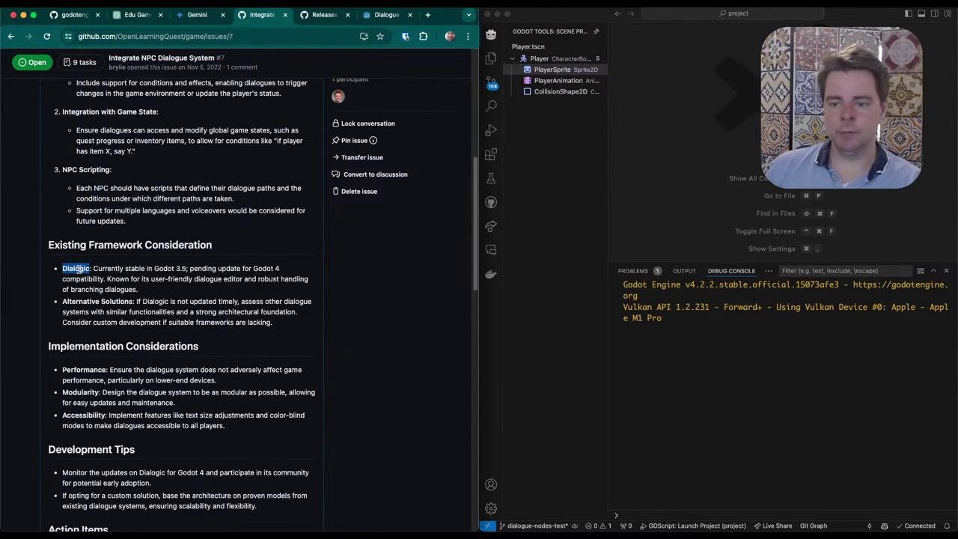
pyautogui.moveTo(152, 270); pyautogui.dragTo(198, 270)
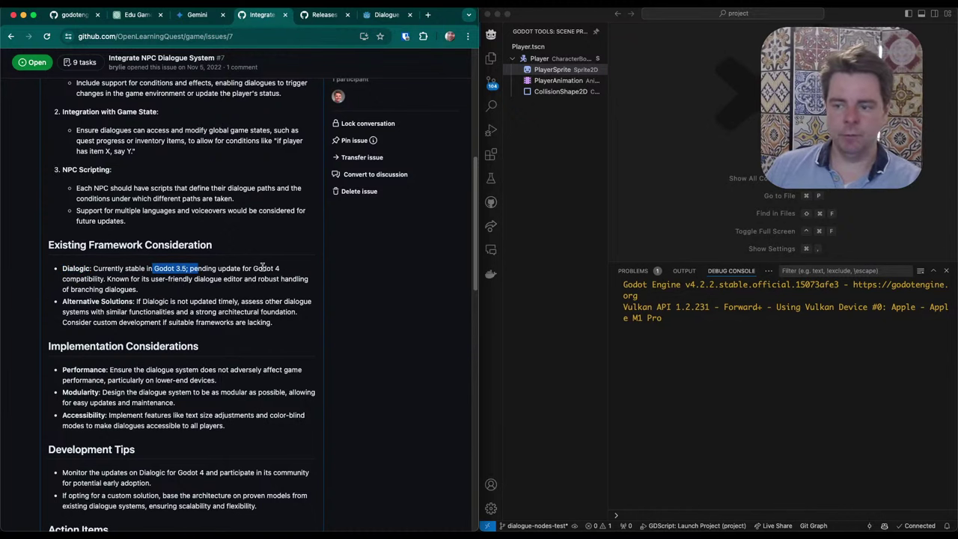
pyautogui.moveTo(253, 269); pyautogui.dragTo(103, 279)
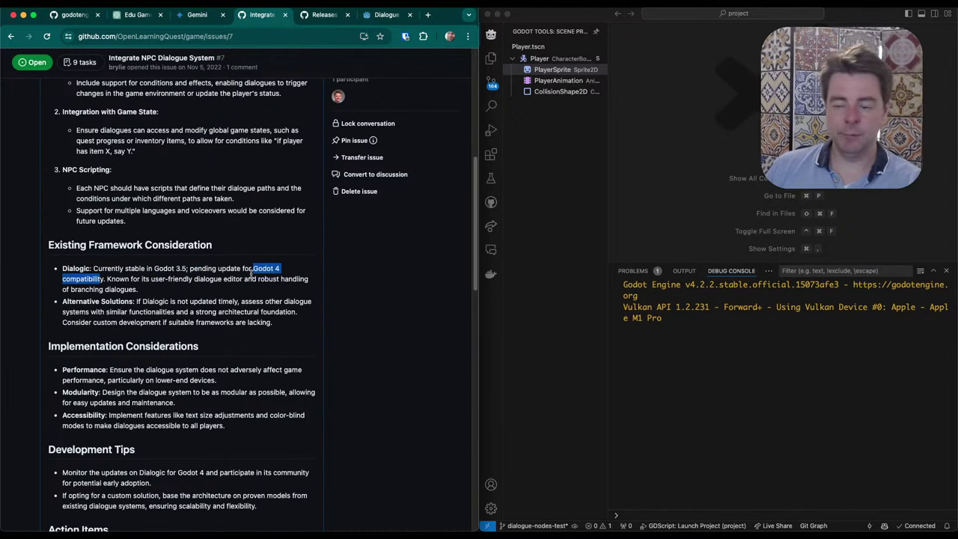
pyautogui.scroll(-2, 228, 273)
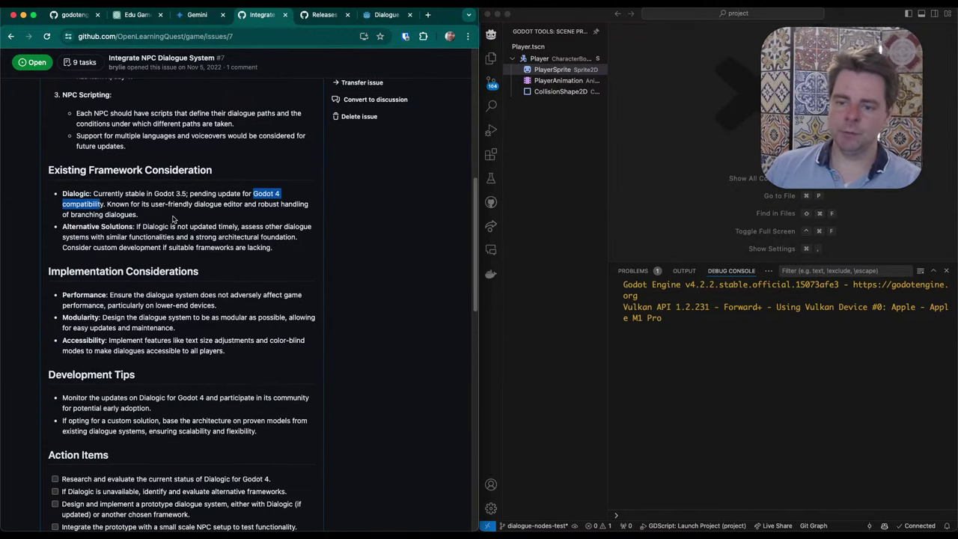
# Open the Dialogue Nodes screenshots, ending with DN2.png showing an in-game dialogue box with character portrait
pyautogui.click(382, 17)
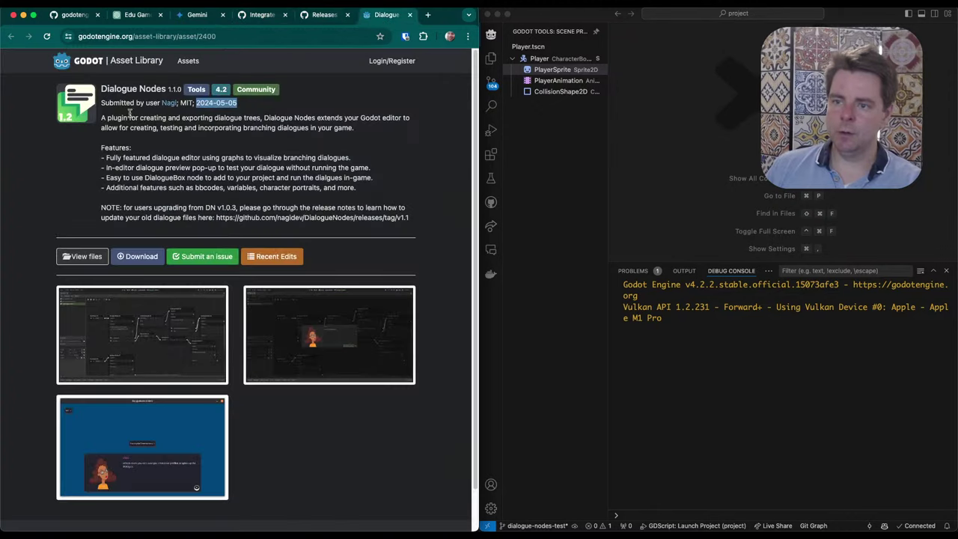
pyautogui.click(192, 330)
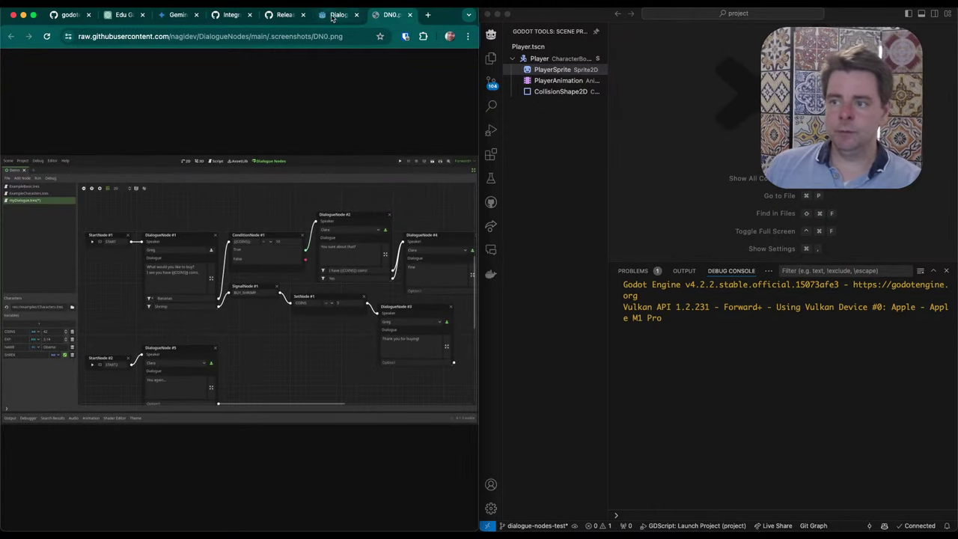
pyautogui.click(337, 14)
pyautogui.scroll(-2, 261, 364)
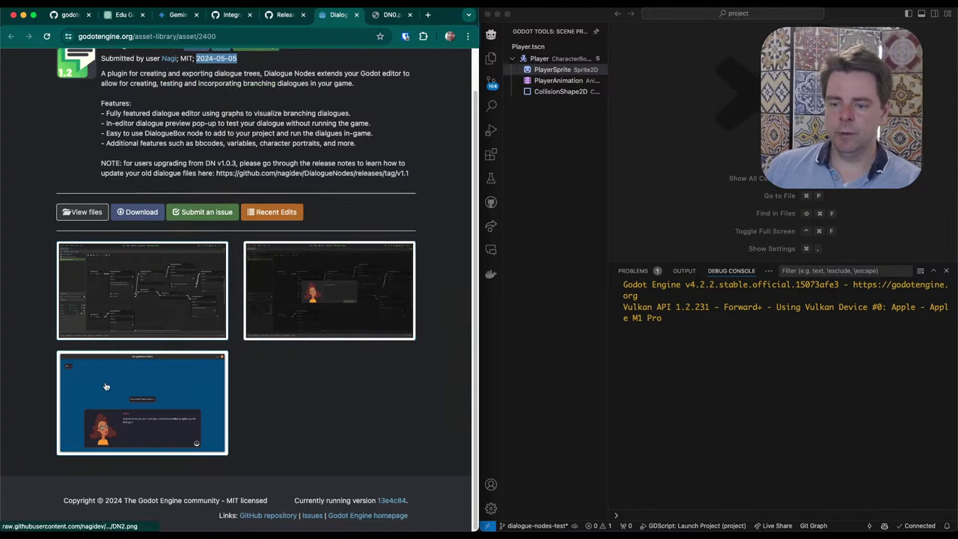
pyautogui.click(106, 386)
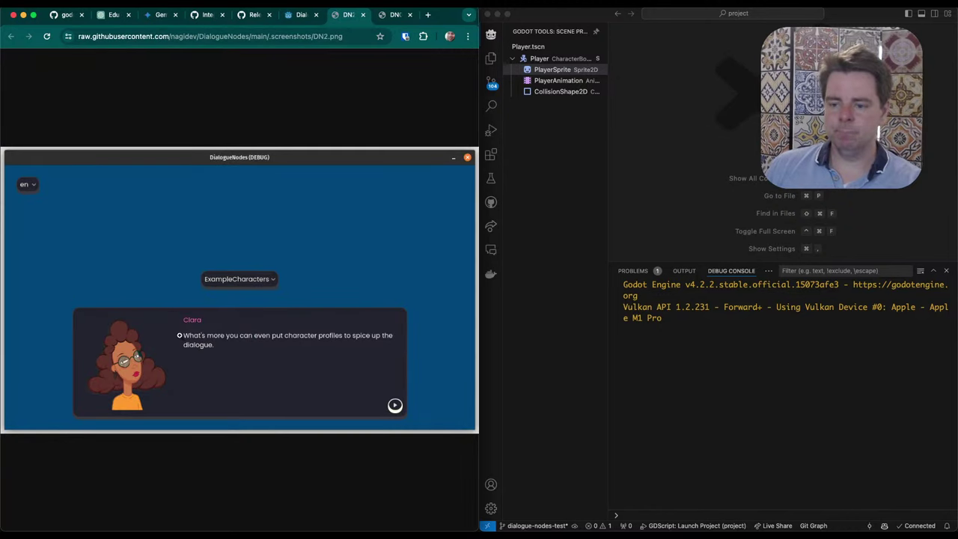